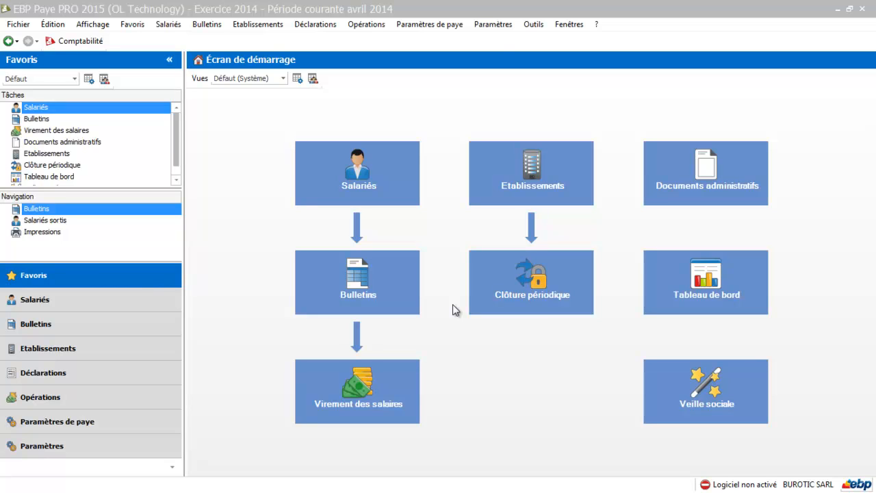
# Start the cumulative totals recalculation (Recalcul des cumuls) for all records, with "Ignorer pour le calcul les reprises existantes" unchecked
pyautogui.click(532, 25)
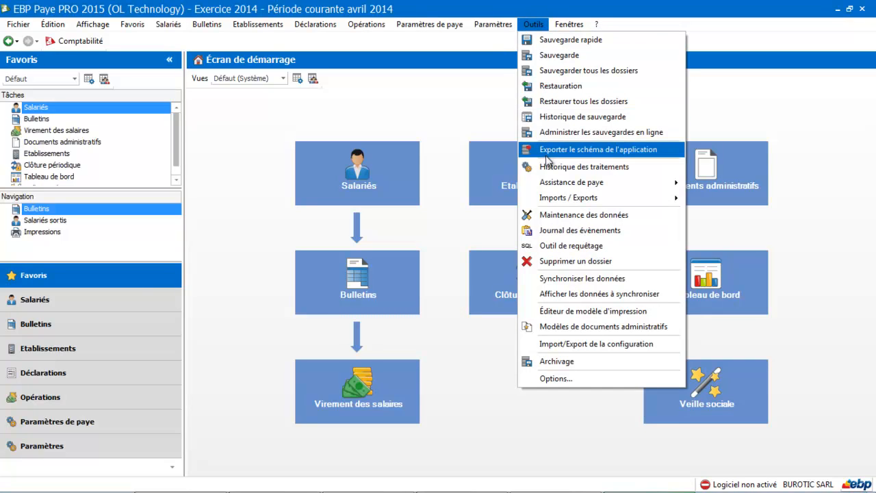
pyautogui.moveTo(572, 182)
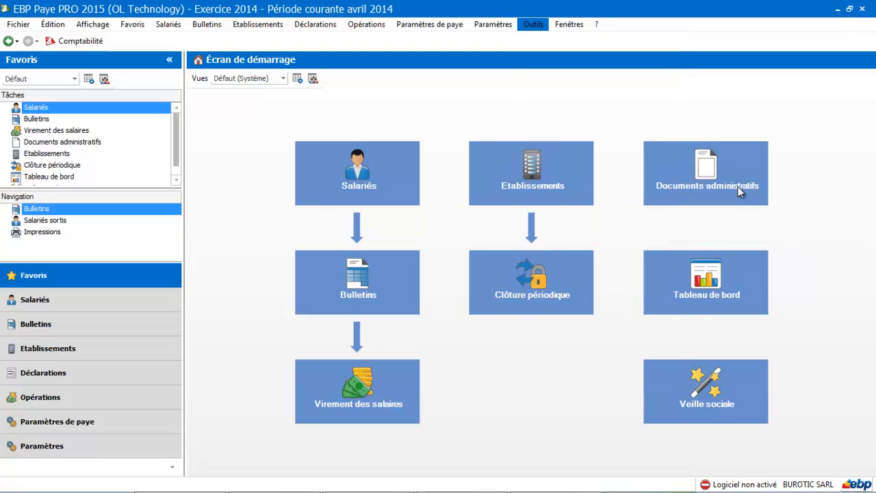
pyautogui.click(738, 185)
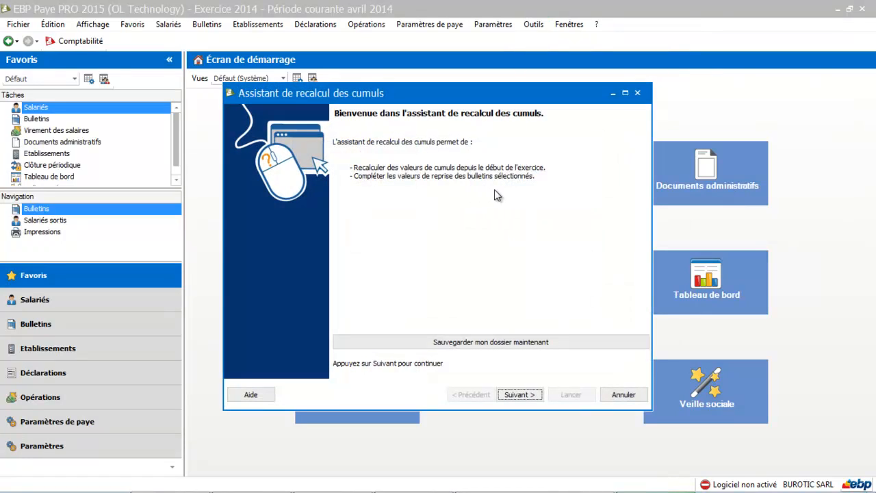
pyautogui.click(520, 396)
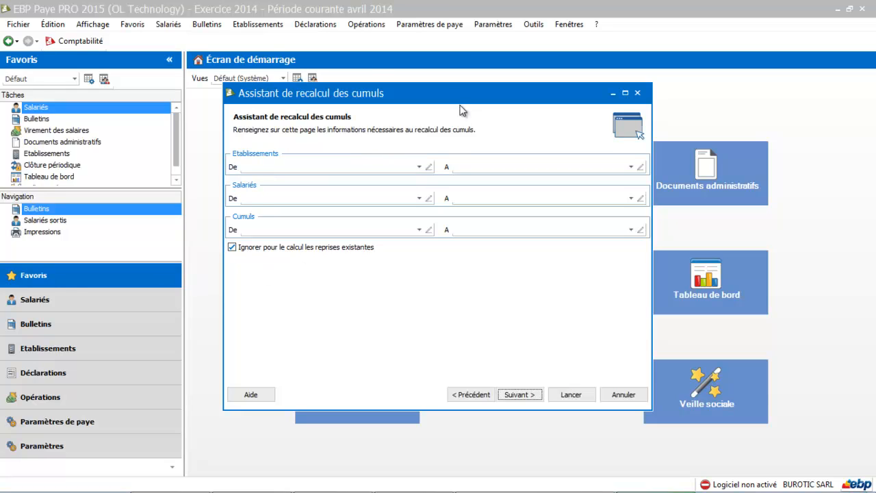
pyautogui.click(232, 248)
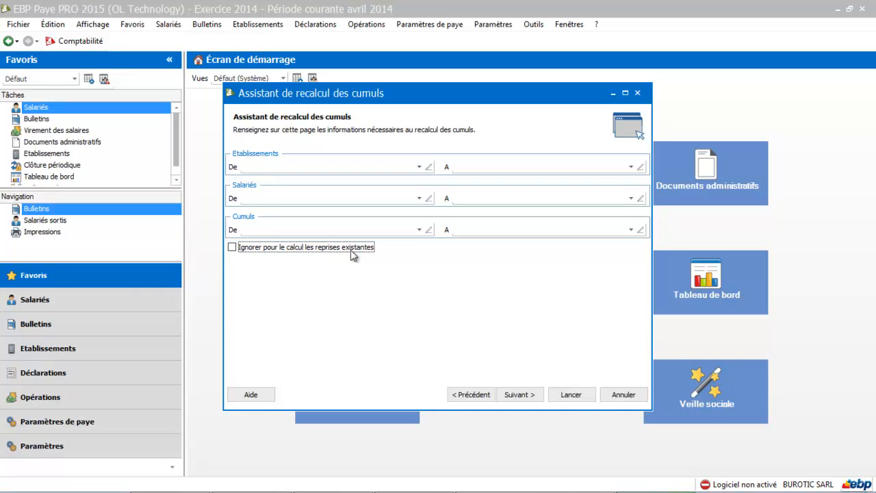
pyautogui.click(523, 399)
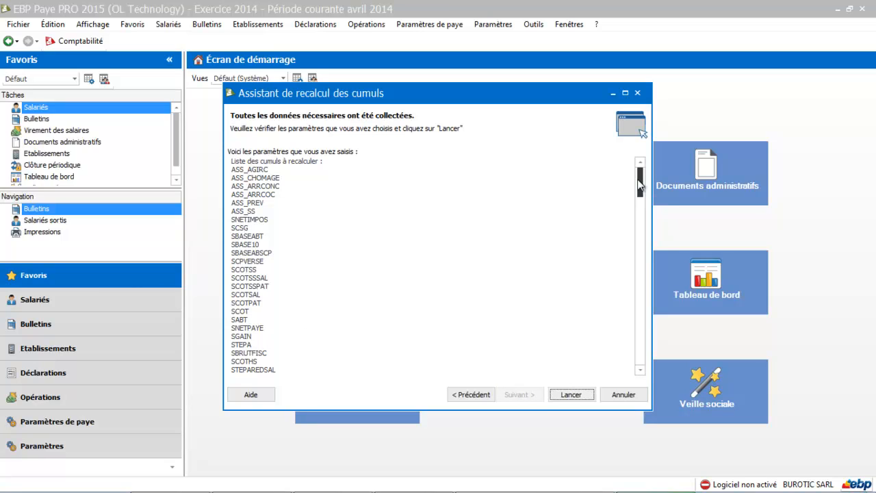
# Review the list of totals to recalculate through its end, run the recalculation and close the assistant
pyautogui.moveTo(642, 184); pyautogui.dragTo(641, 355)
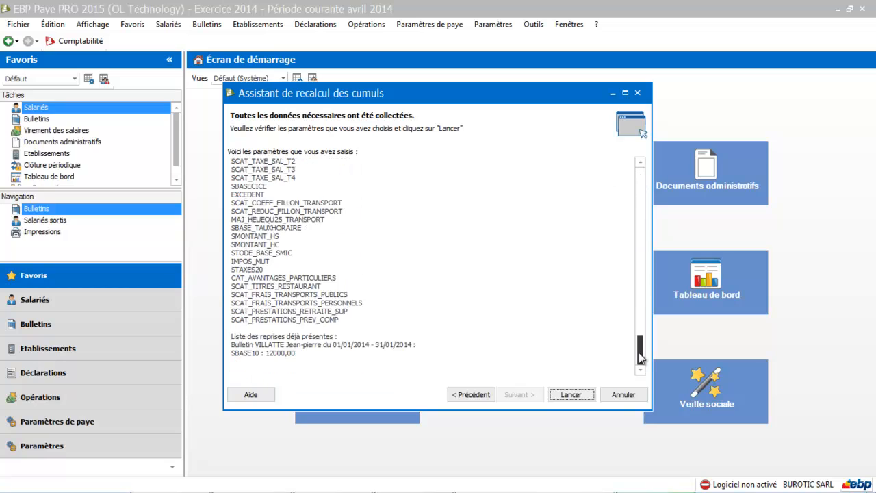
pyautogui.click(572, 394)
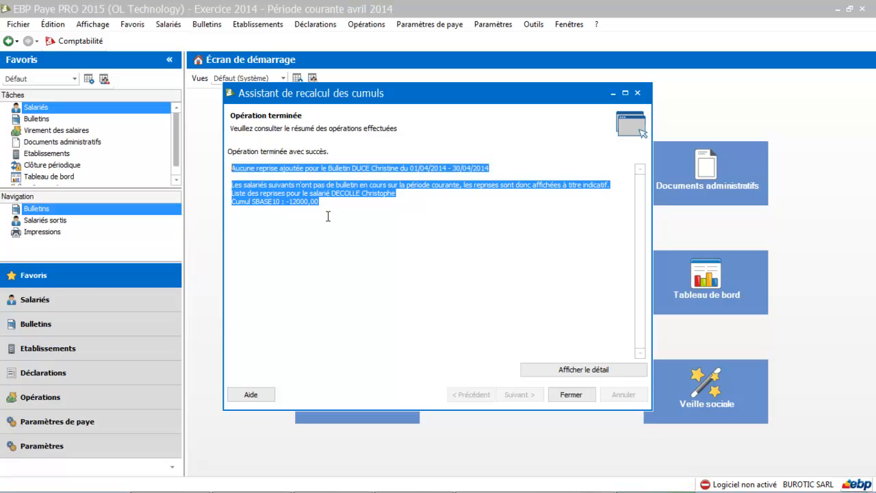
pyautogui.click(571, 397)
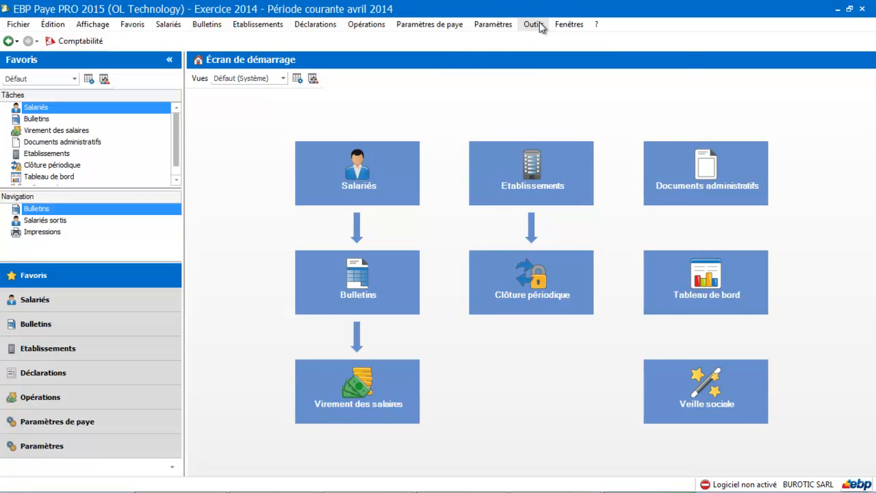
# Run the payroll settings update (Mettre à jour le paramétrage) and open the details of the updates it contains
pyautogui.click(537, 25)
pyautogui.moveTo(661, 188)
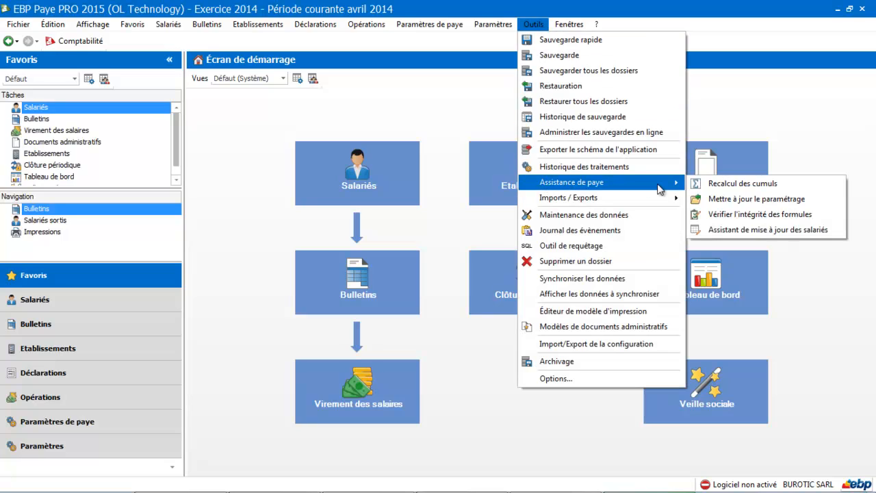
pyautogui.click(736, 199)
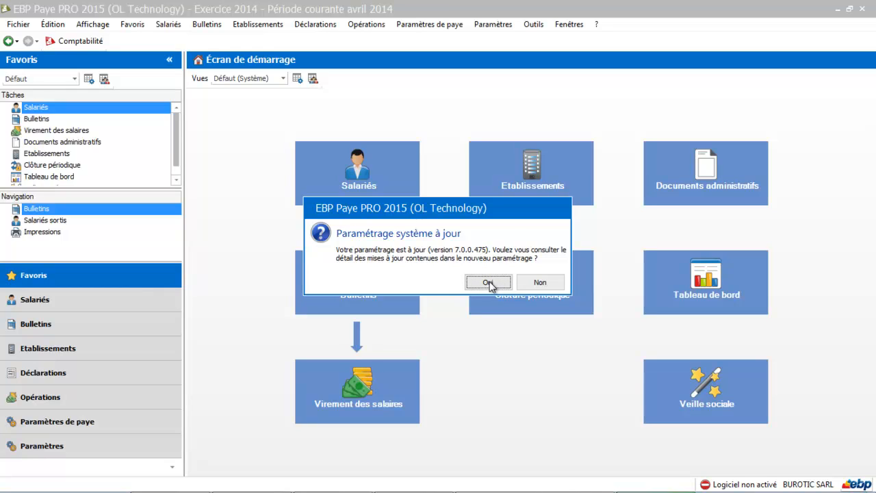
pyautogui.click(488, 283)
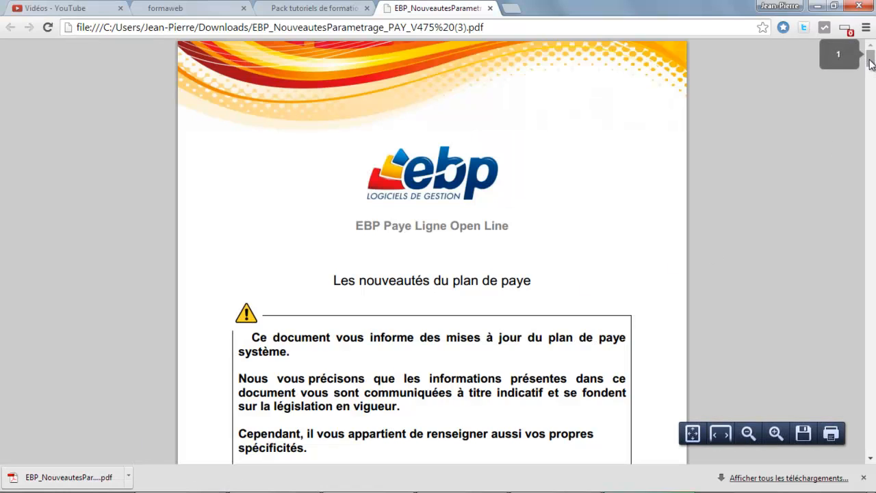
# Examine the table of contents in the payroll plan update PDF, dismiss the download bar and switch back to EBP Paye
pyautogui.moveTo(870, 60); pyautogui.dragTo(872, 88)
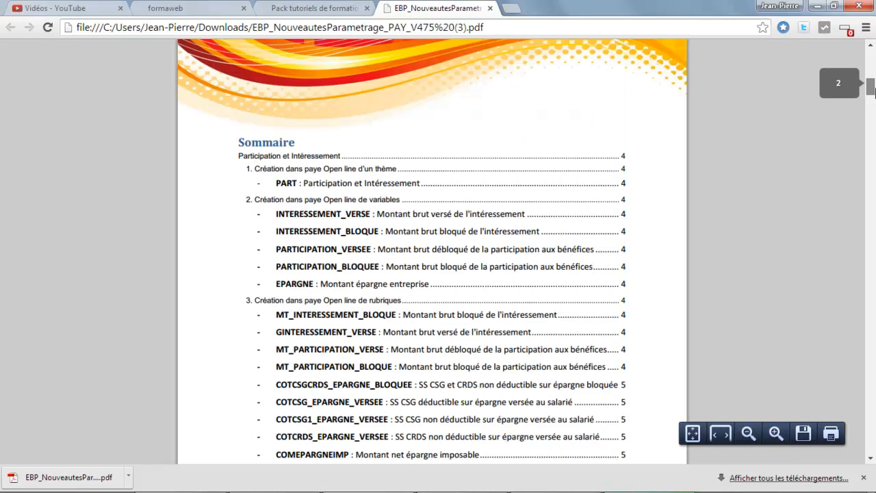
pyautogui.click(864, 478)
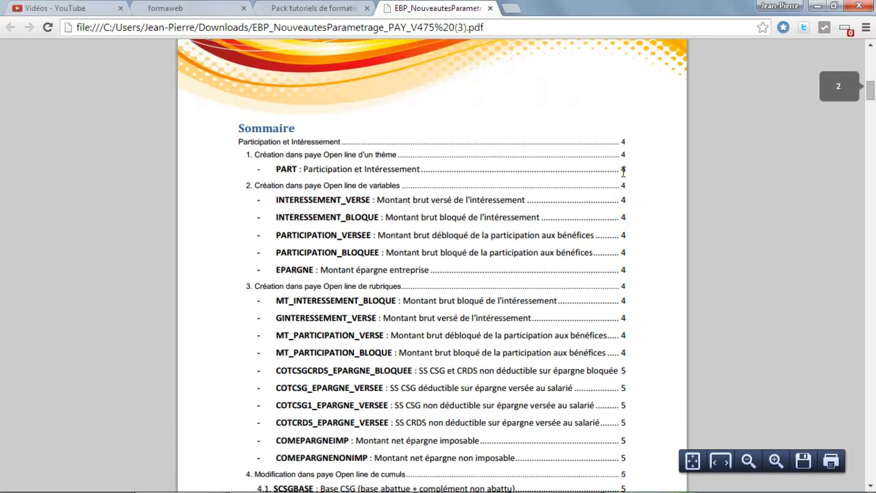
pyautogui.moveTo(475, 491)
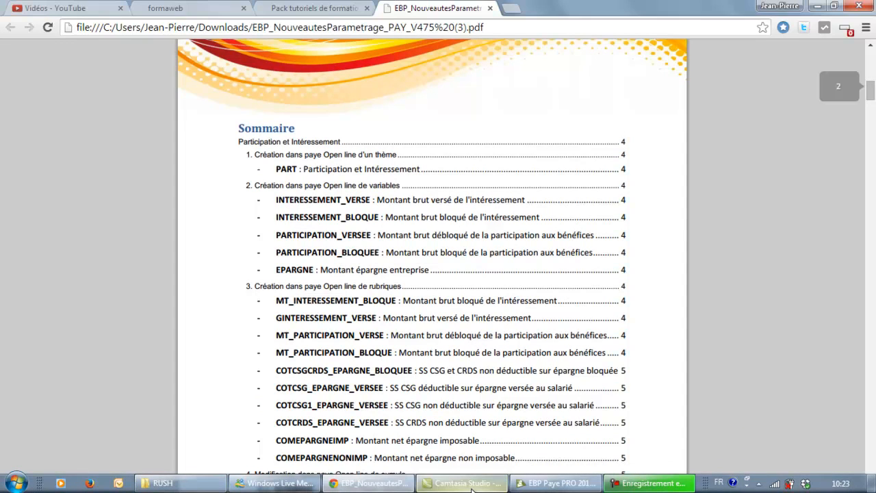
pyautogui.click(518, 487)
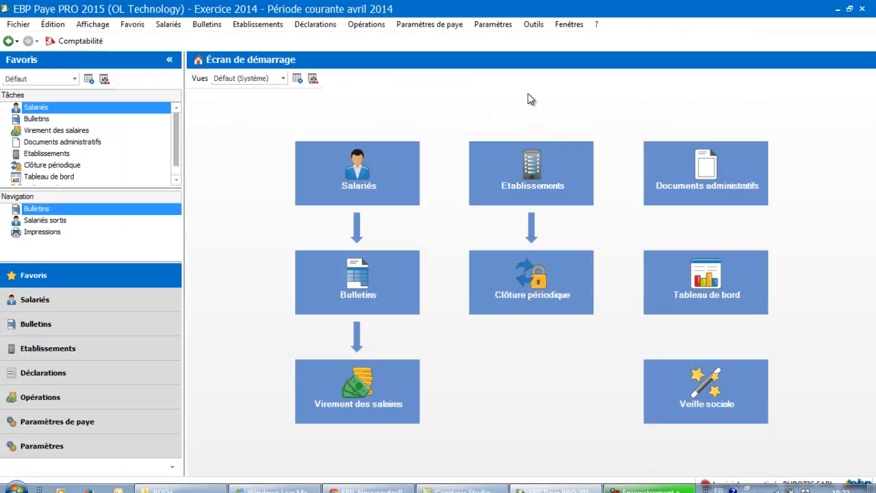
# Run the integrity check of the payroll settings formulas (Vérifier l'intégrité des formules) and close its assistant
pyautogui.click(534, 25)
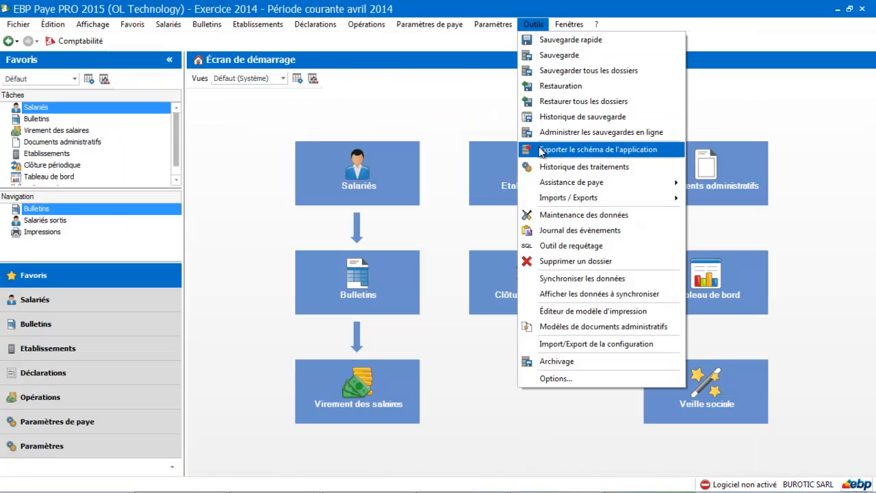
pyautogui.moveTo(547, 186)
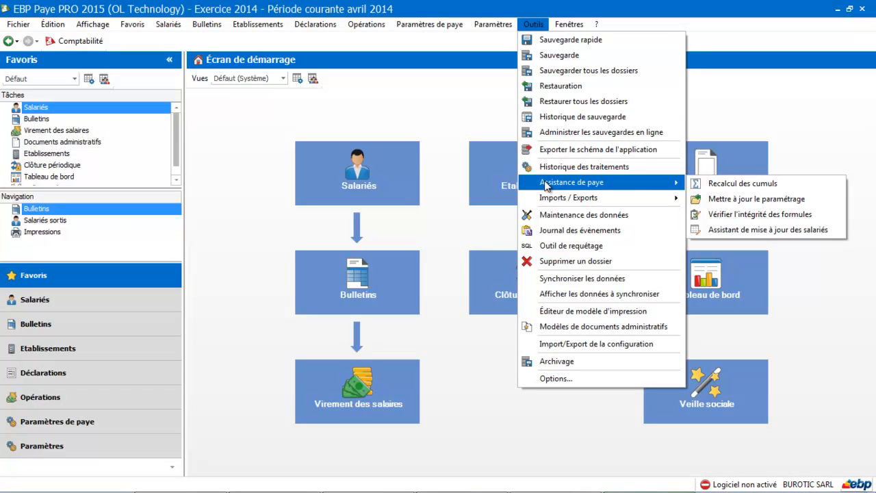
pyautogui.click(740, 215)
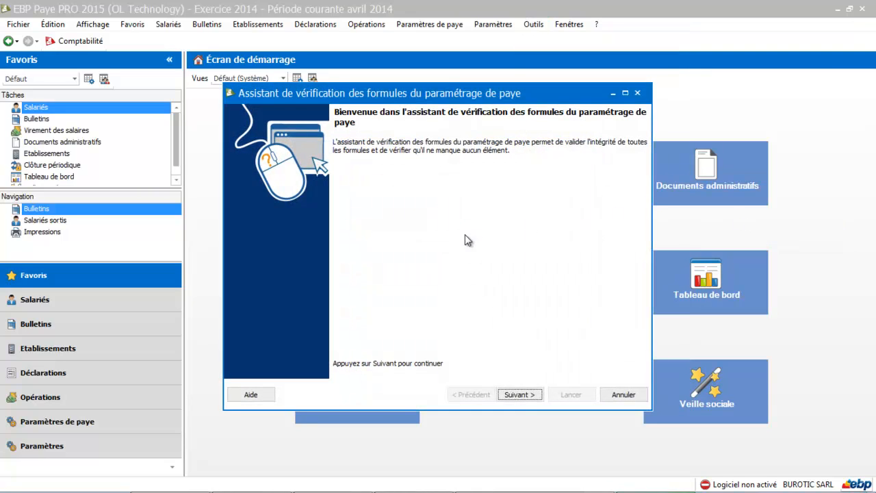
pyautogui.click(516, 395)
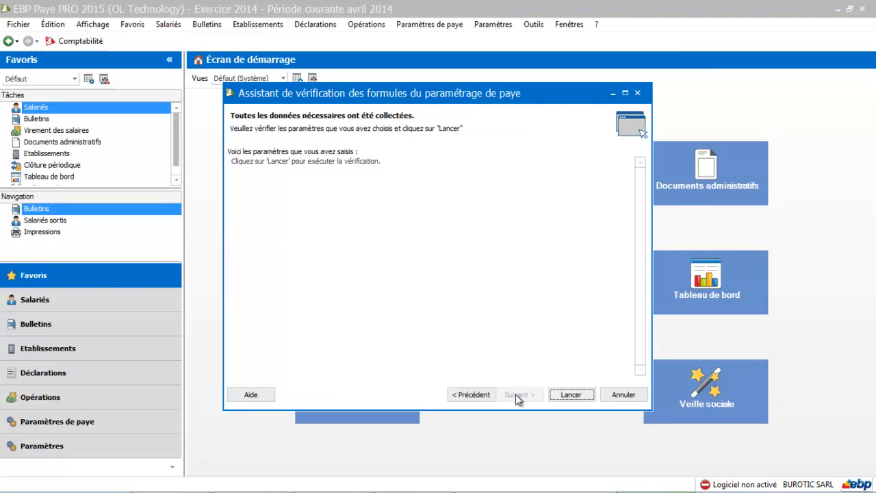
pyautogui.click(572, 396)
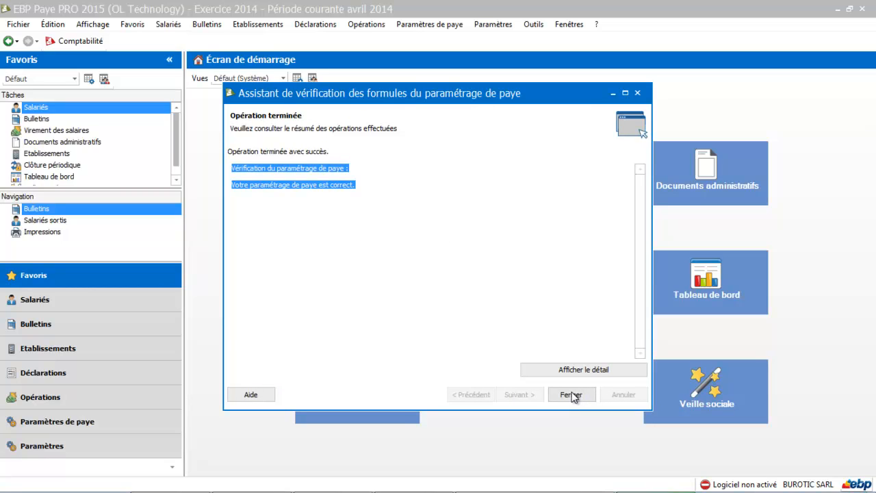
pyautogui.click(573, 396)
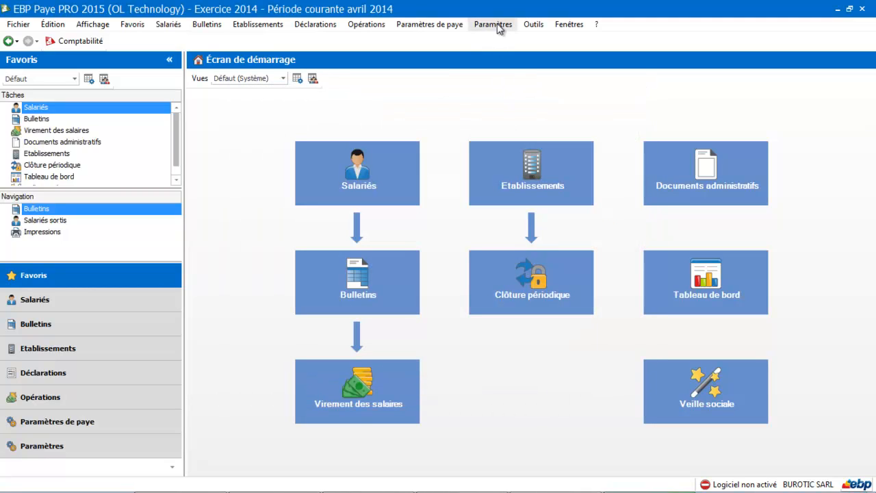
# Start the employee update assistant (Assistant de mise à jour des salariés) and proceed to the update fields with all filters left empty
pyautogui.click(534, 24)
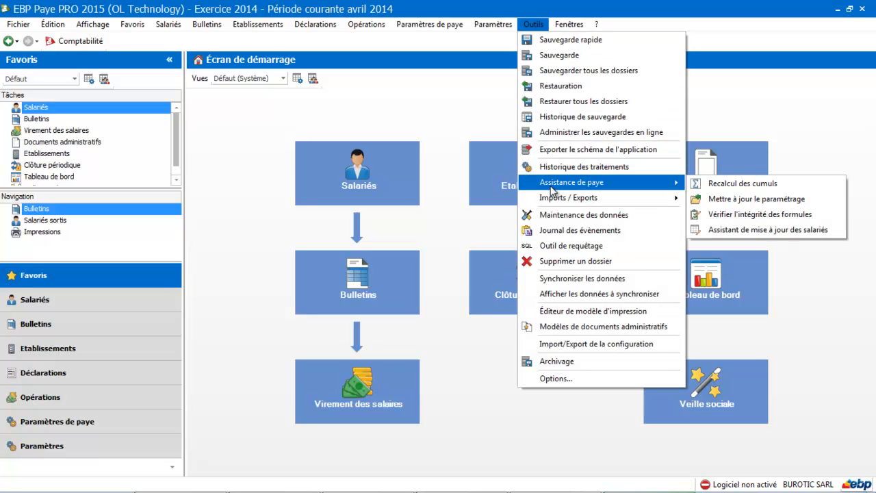
pyautogui.click(733, 230)
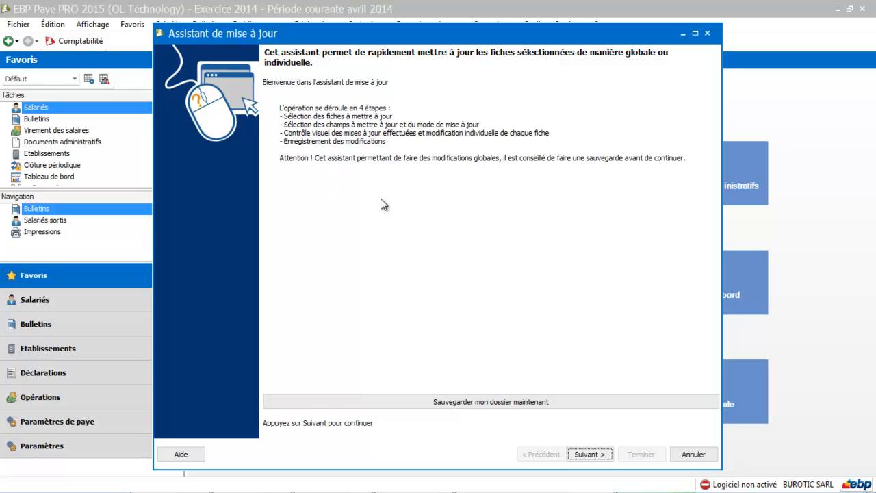
pyautogui.click(589, 454)
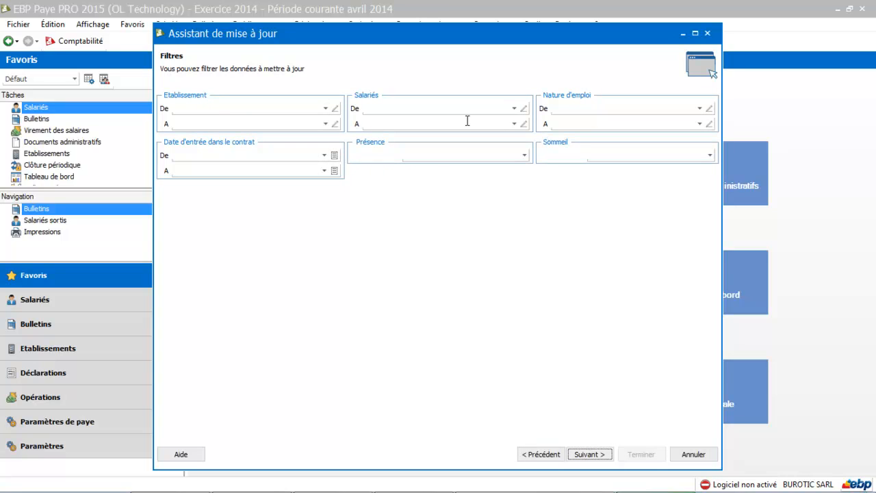
pyautogui.click(700, 108)
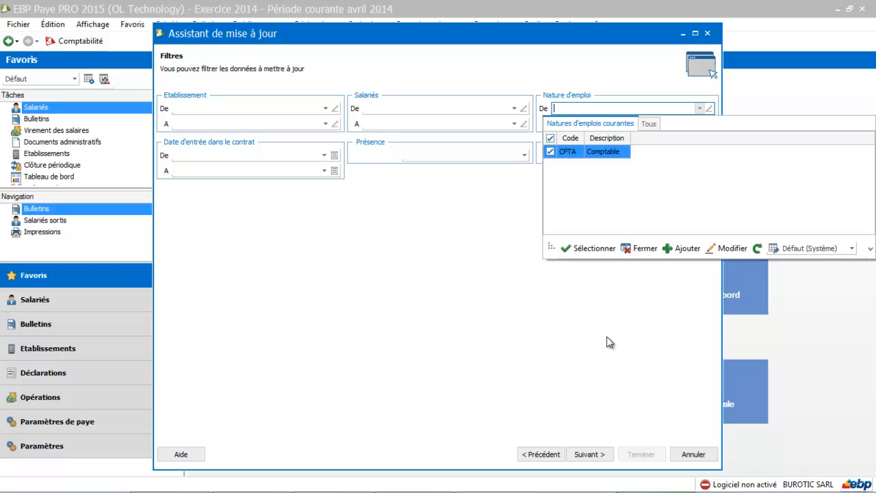
pyautogui.click(648, 249)
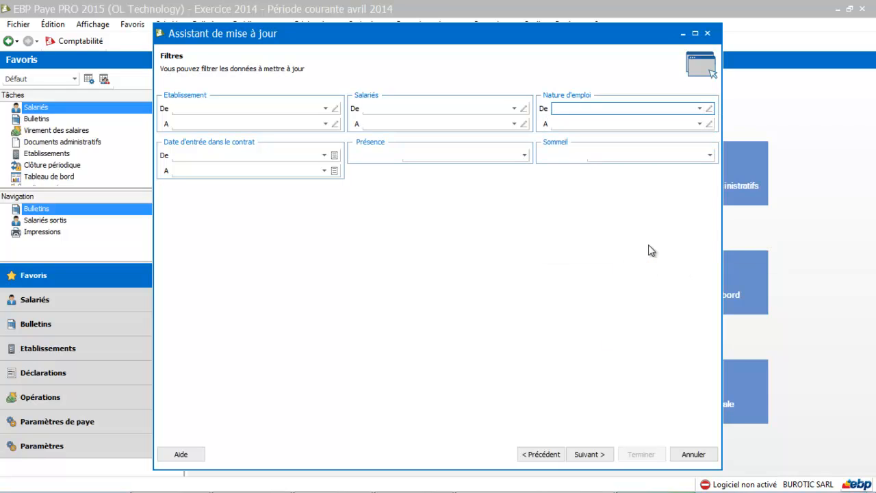
pyautogui.click(597, 455)
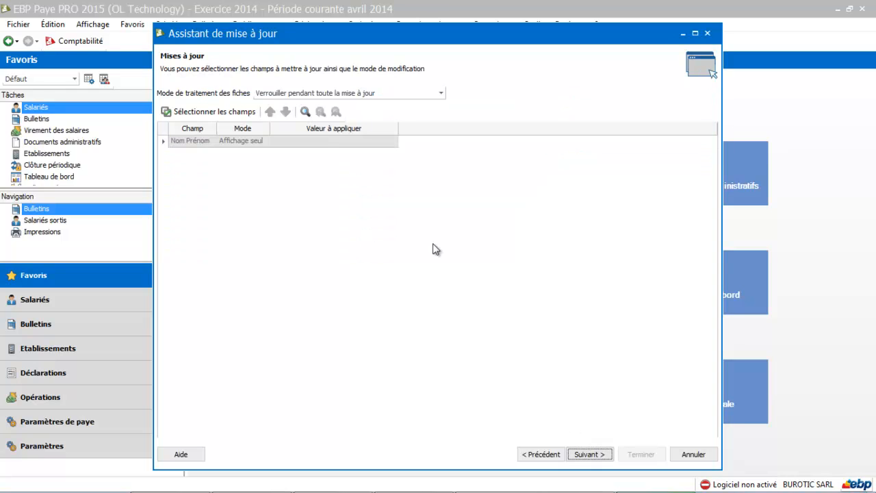
# Add the Coefficient field to the employee update and set its mode to Saisie globale
pyautogui.click(224, 113)
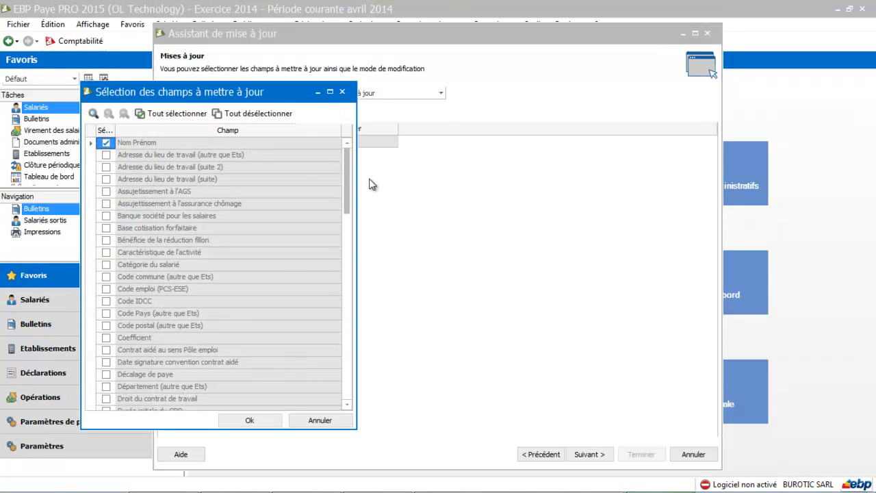
pyautogui.moveTo(347, 179); pyautogui.dragTo(351, 215)
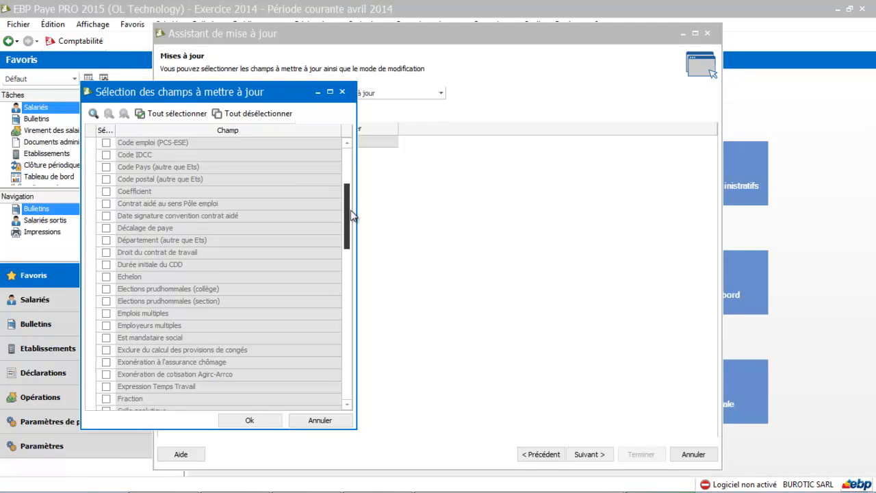
pyautogui.moveTo(351, 215); pyautogui.dragTo(341, 239)
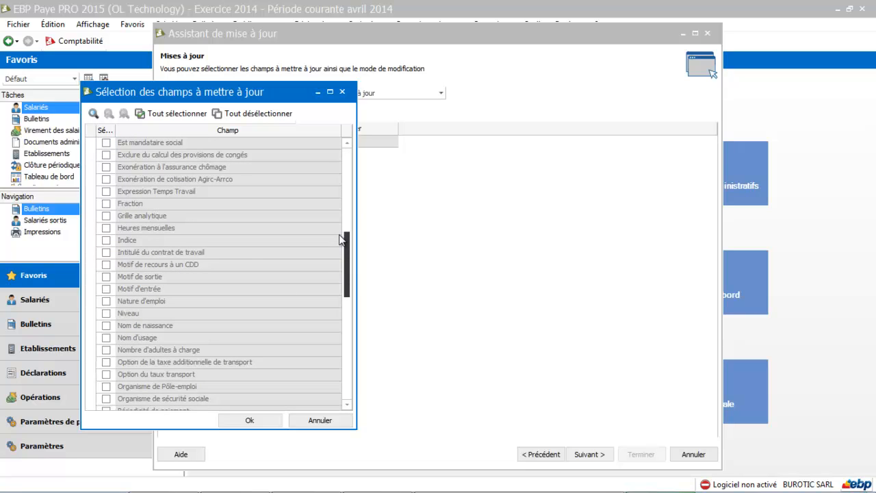
pyautogui.moveTo(342, 240); pyautogui.dragTo(294, 188)
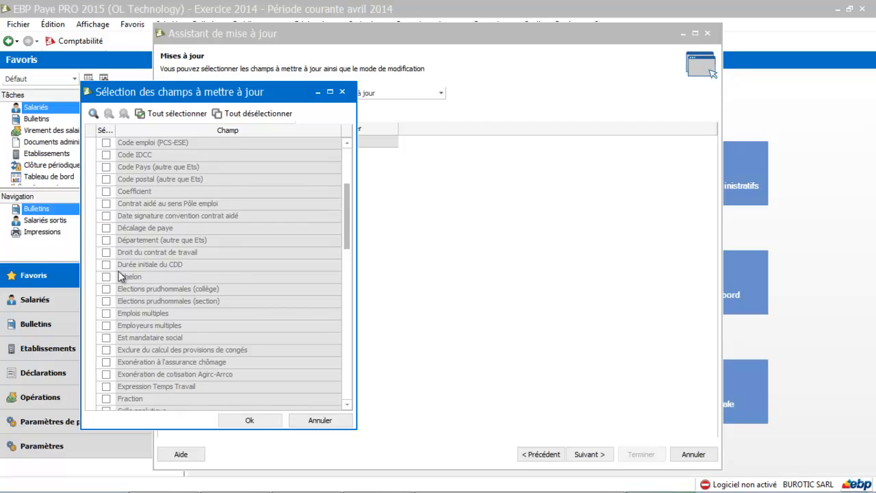
pyautogui.click(106, 192)
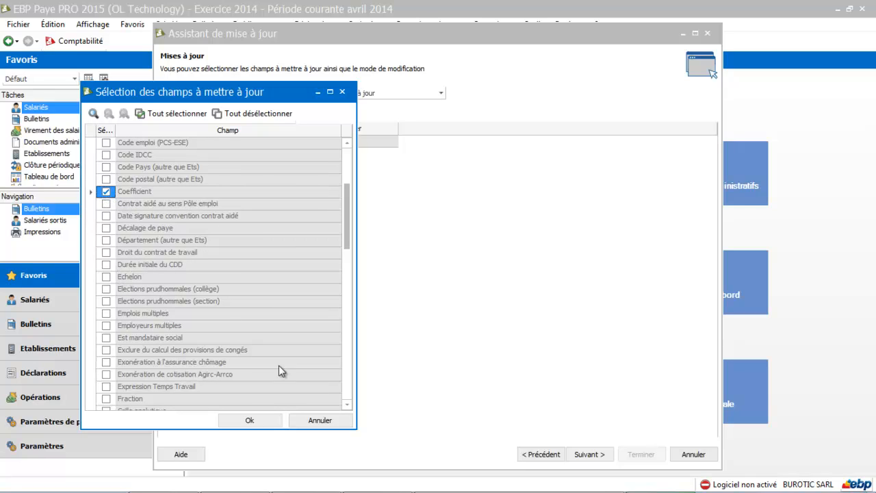
pyautogui.click(264, 420)
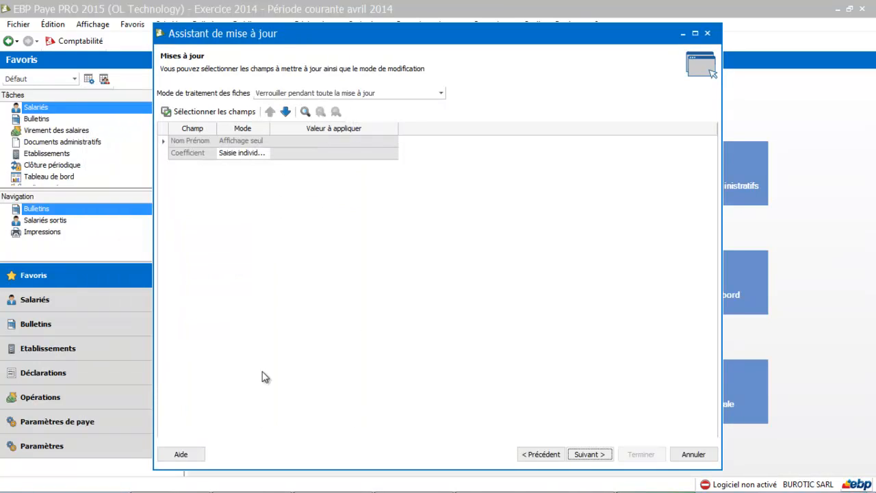
pyautogui.click(242, 159)
pyautogui.click(246, 173)
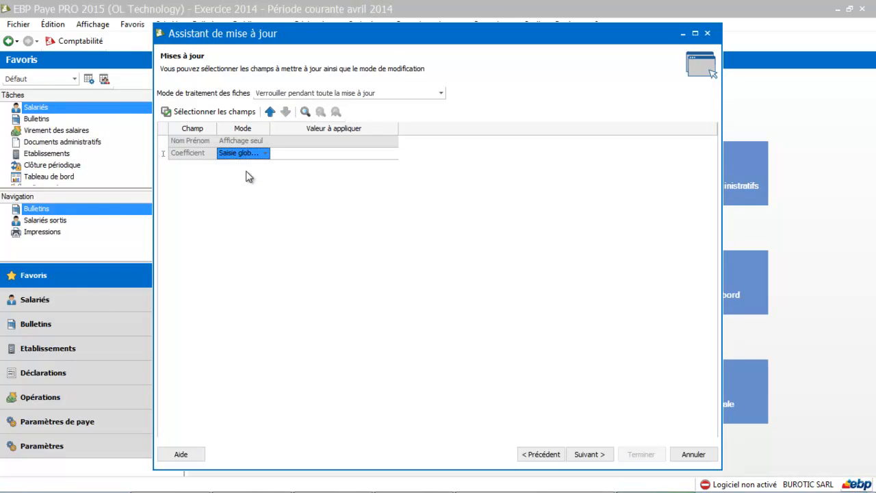
# Set the value to apply for the Coefficient field to 200 and proceed to the control and modification page
pyautogui.click(322, 162)
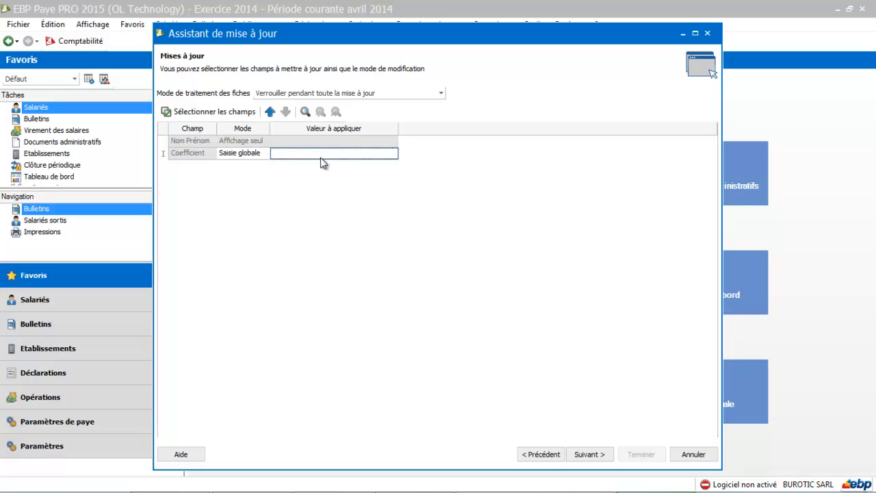
pyautogui.write('200')
pyautogui.press('Return')
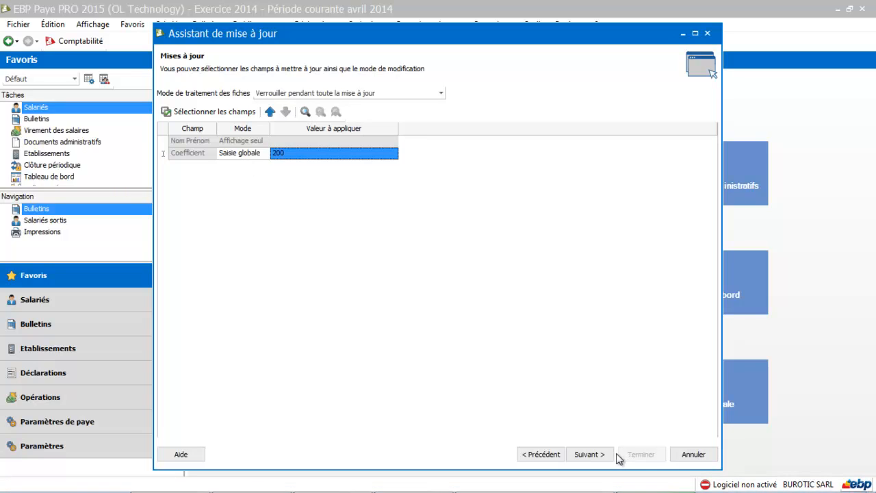
pyautogui.click(590, 455)
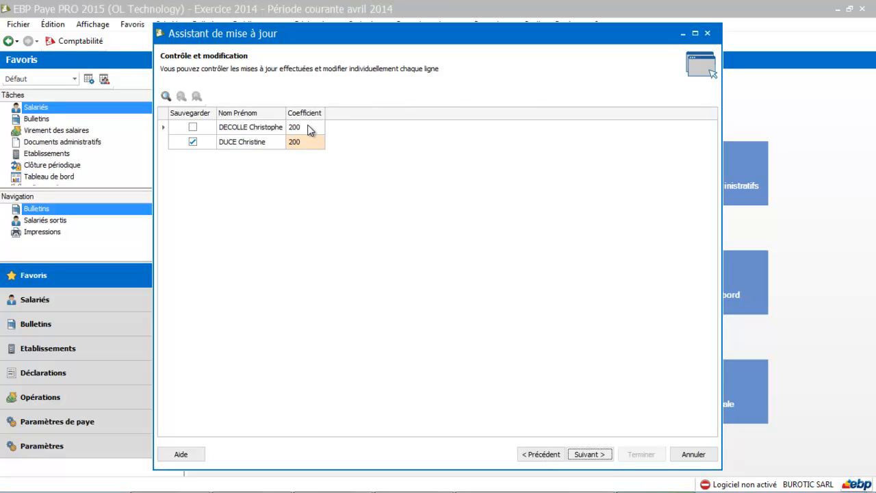
# Accept the proposed coefficient changes as they are, run the employee update and close the assistant
pyautogui.click(584, 456)
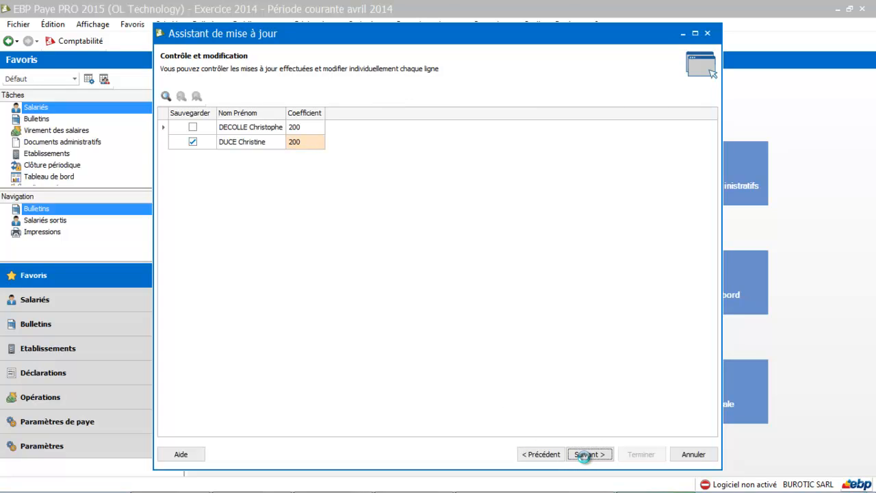
pyautogui.click(584, 455)
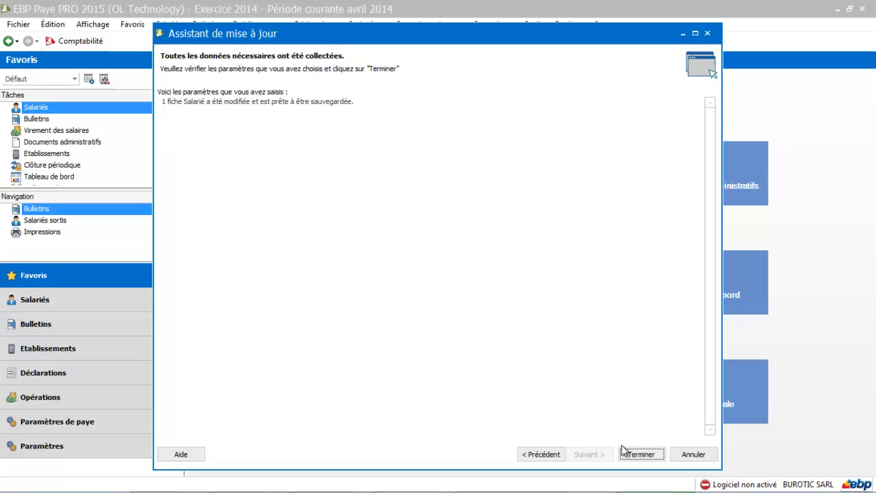
pyautogui.click(645, 457)
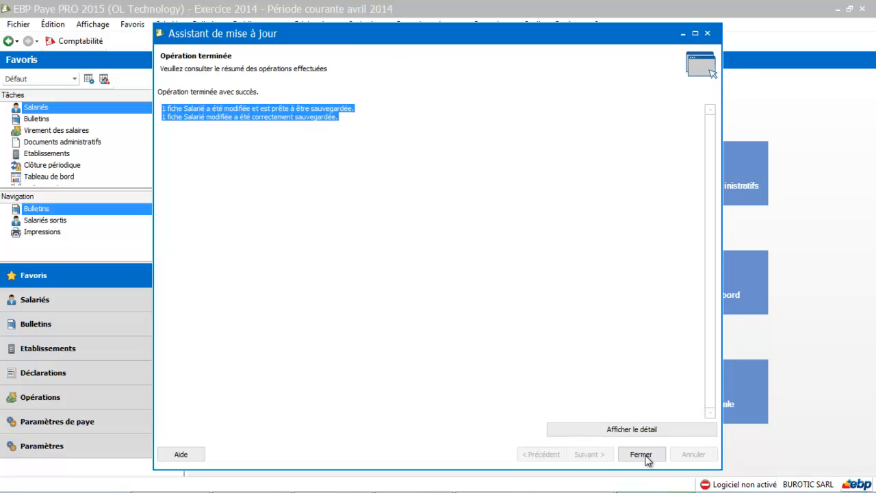
pyautogui.click(648, 455)
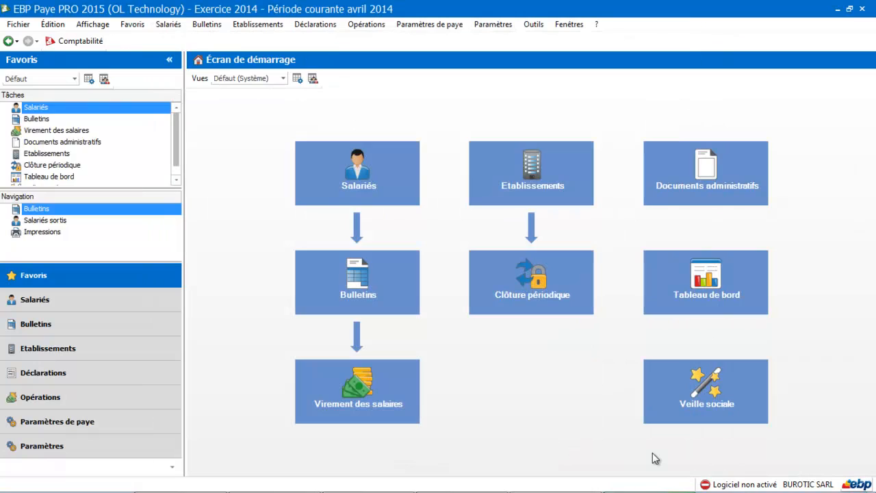